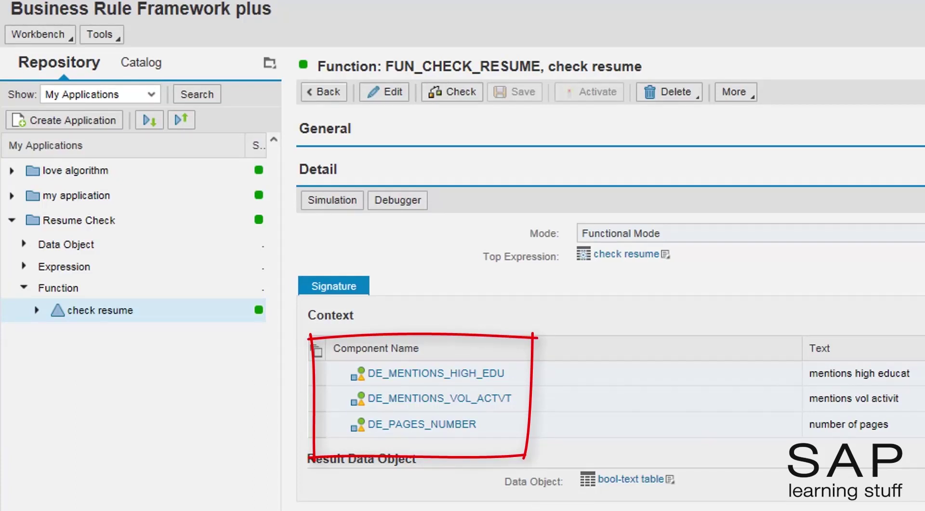
# Open decision table DTBL_CHECK_RESUME from the function's check resume top expression.
pyautogui.click(627, 252)
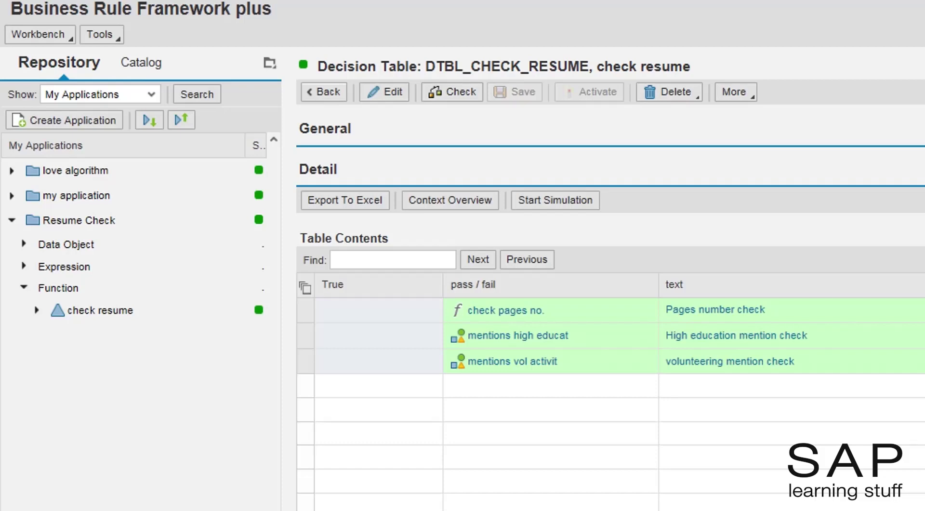
# Expand the boolean + text structure's uses to reveal its pass / fail and text elements.
pyautogui.click(23, 244)
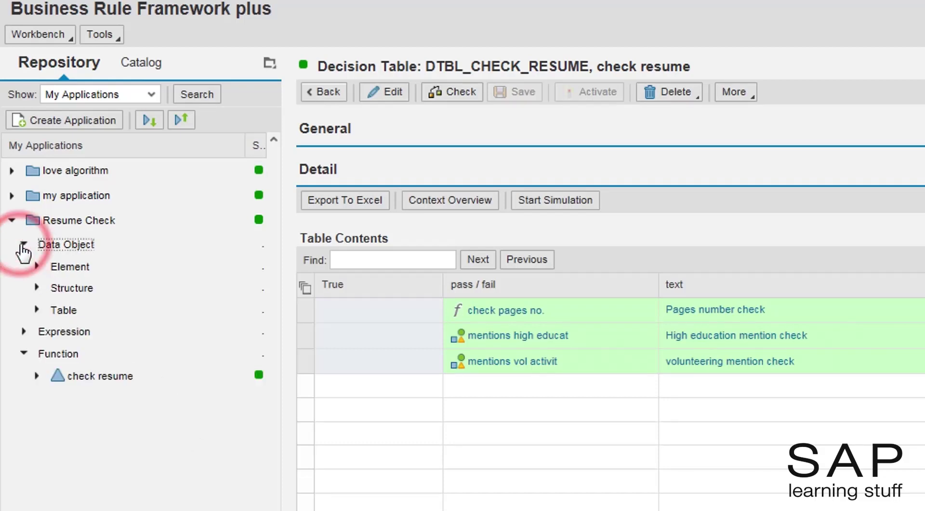
pyautogui.click(36, 288)
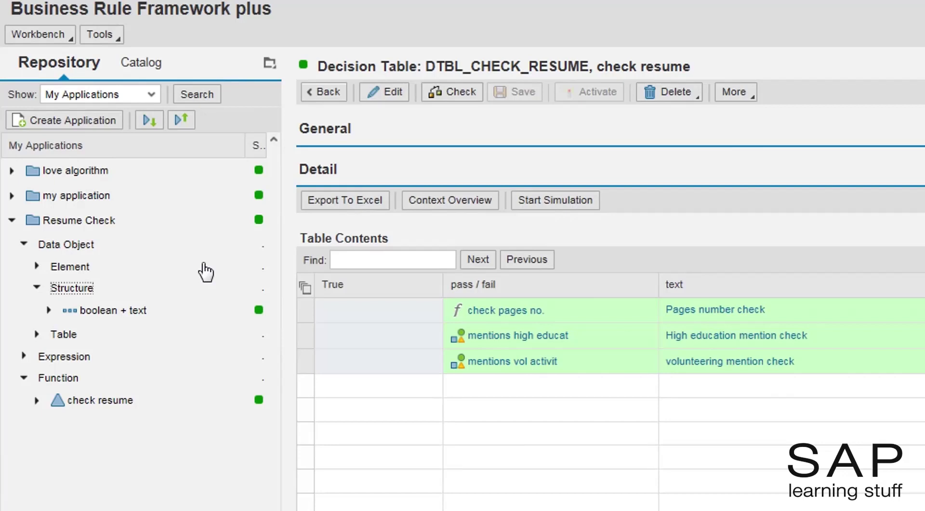
pyautogui.click(48, 310)
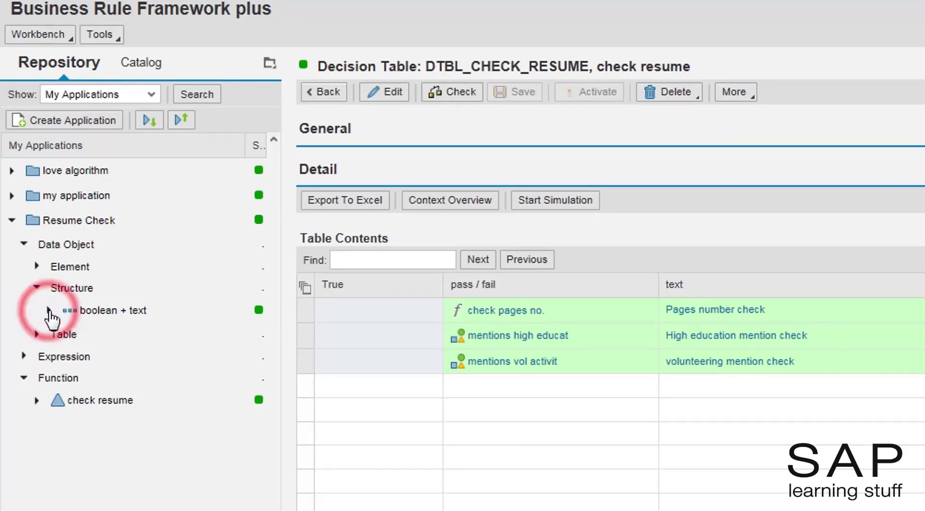
pyautogui.click(61, 333)
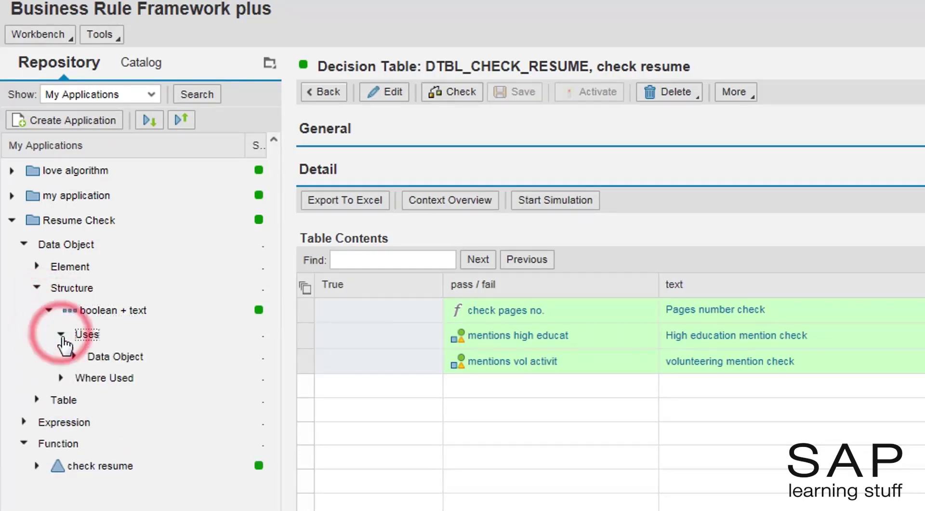
pyautogui.click(72, 356)
pyautogui.click(85, 378)
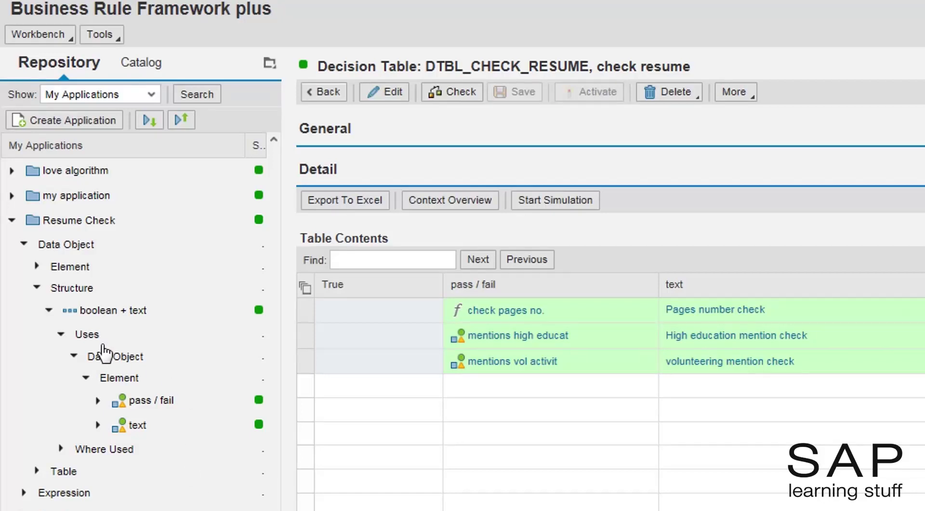
# Collapse Uses and expand Where Used to show the bool-text table using the structure.
pyautogui.click(61, 334)
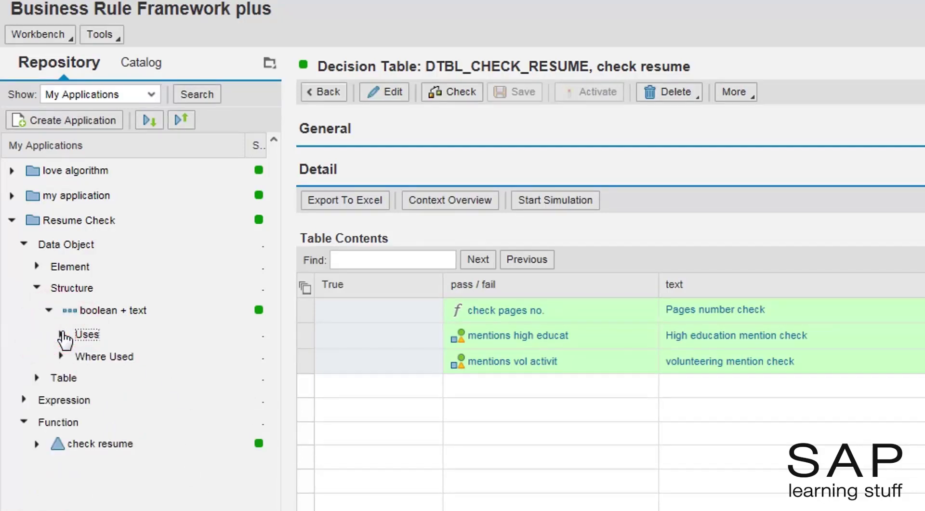
pyautogui.click(61, 358)
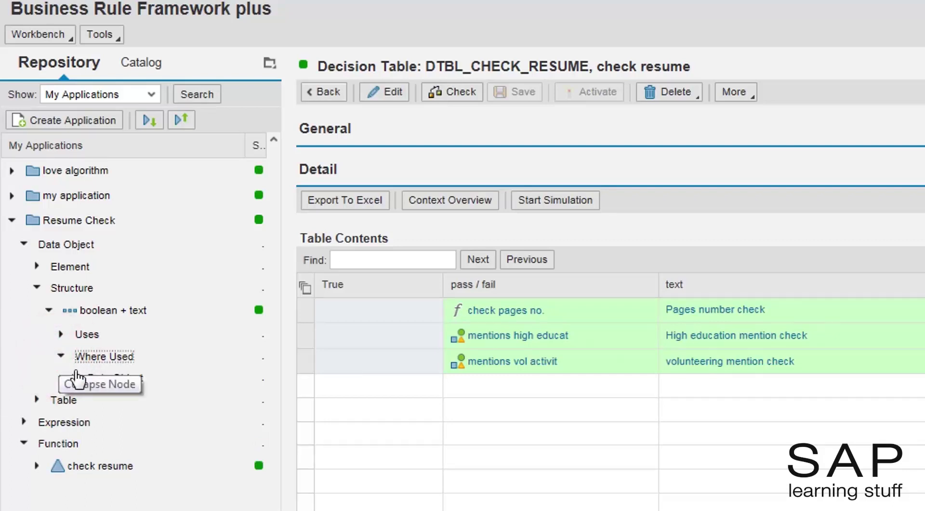
pyautogui.click(75, 378)
pyautogui.click(86, 399)
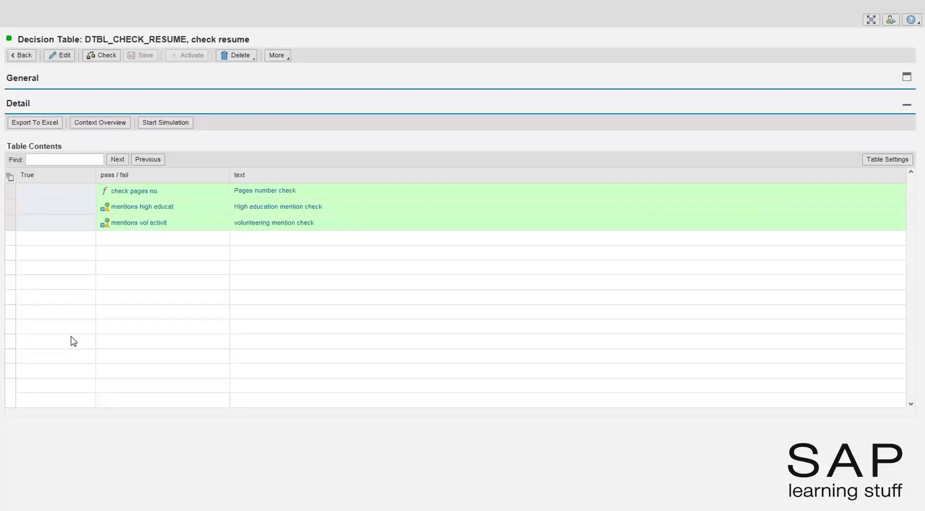
pyautogui.click(880, 160)
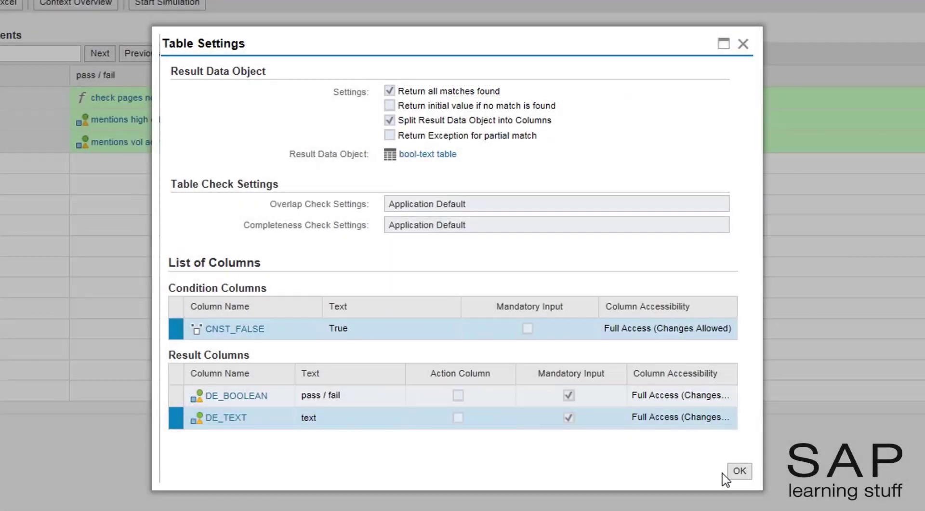
pyautogui.click(740, 471)
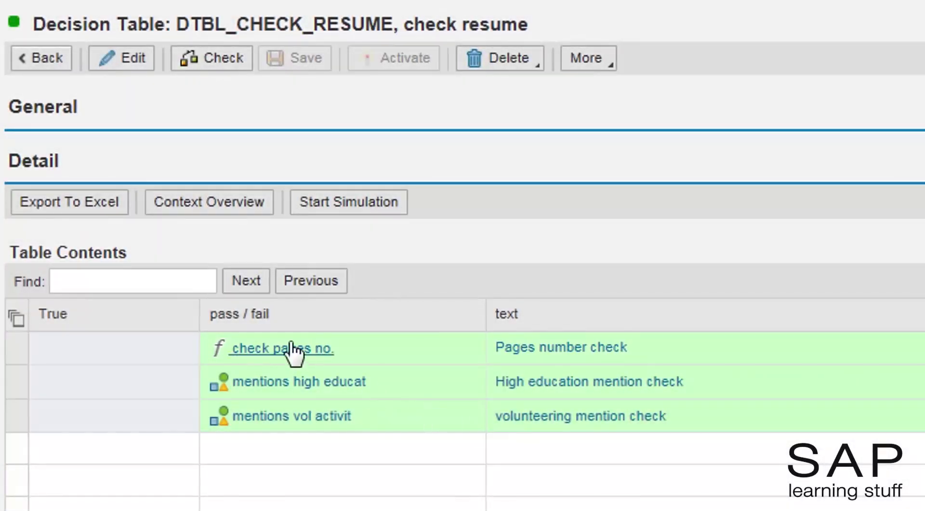
pyautogui.click(289, 347)
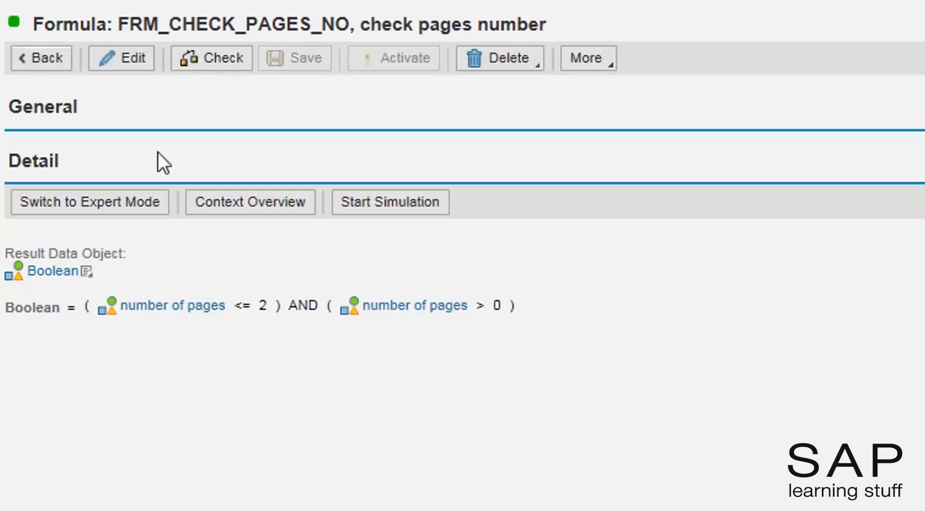
pyautogui.click(47, 59)
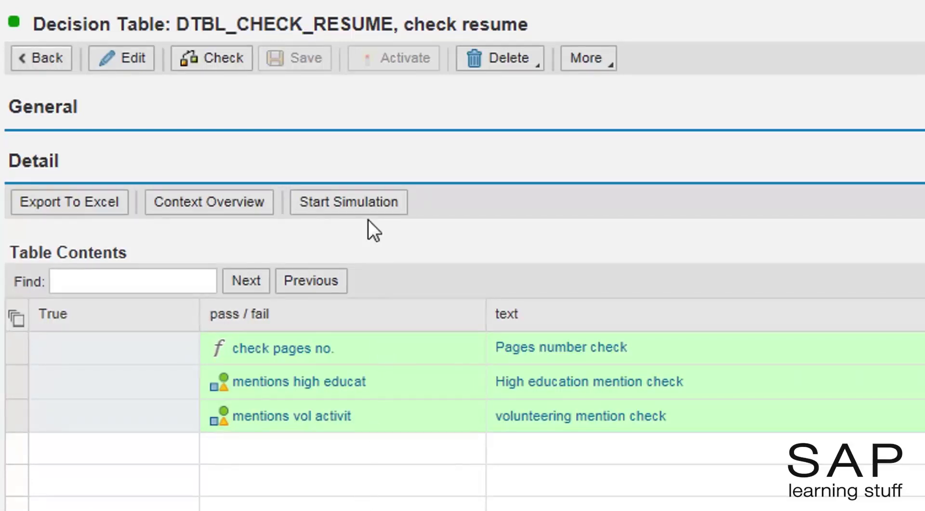
# Simulate DTBL_CHECK_RESUME with 1 page, getting pages check true and both mention checks false.
pyautogui.click(361, 204)
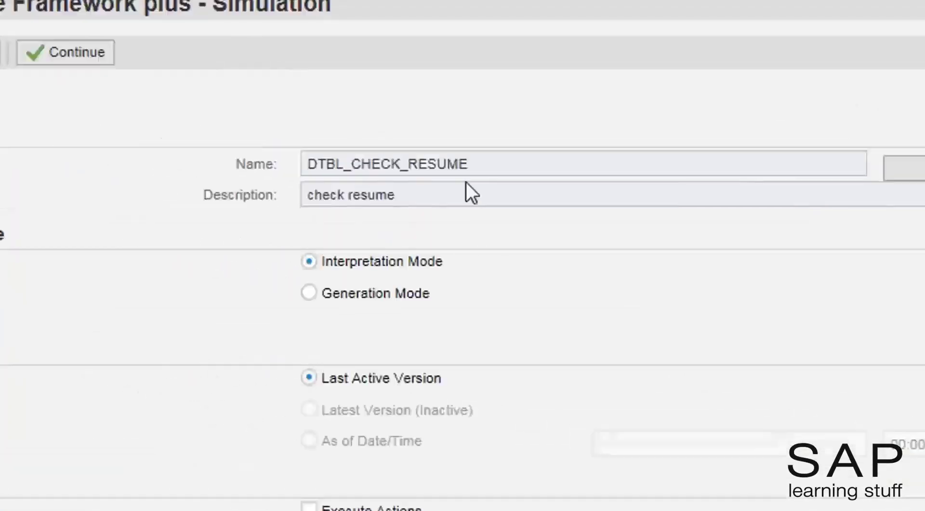
pyautogui.click(62, 49)
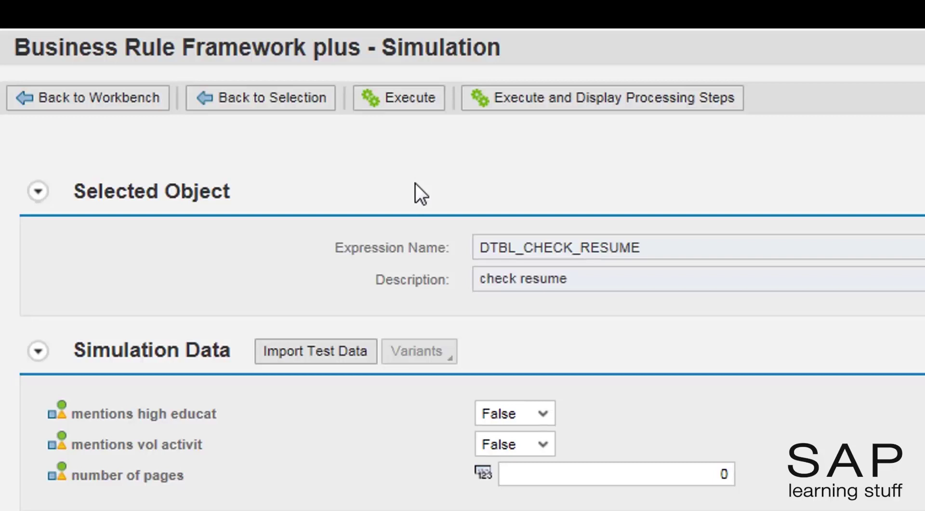
pyautogui.click(611, 473)
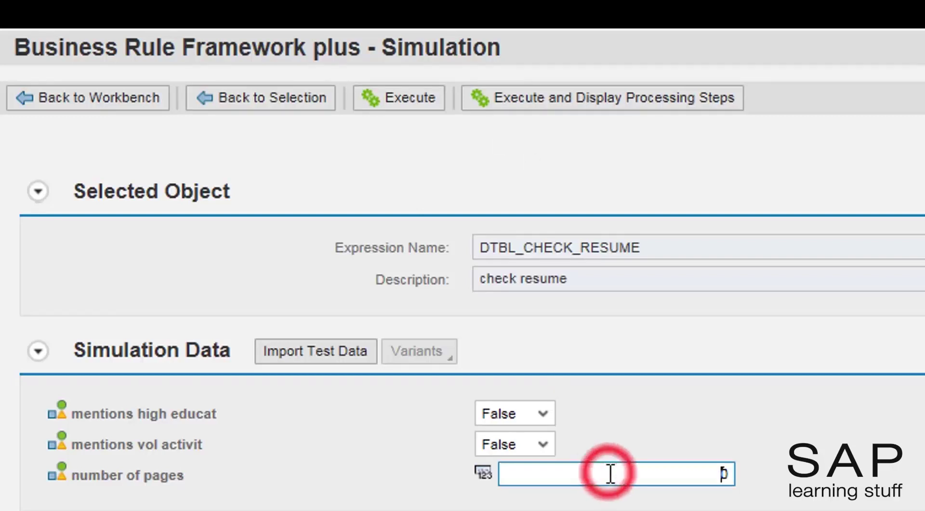
pyautogui.write('1')
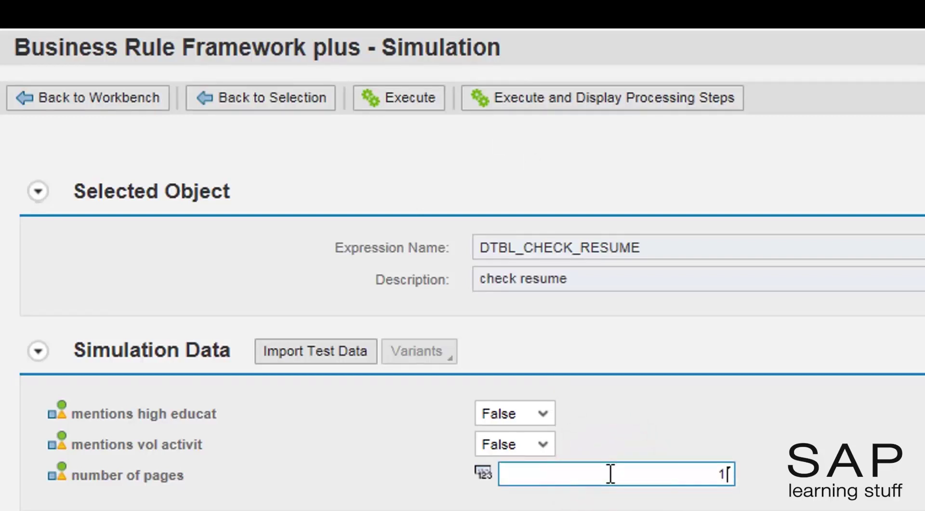
pyautogui.click(399, 102)
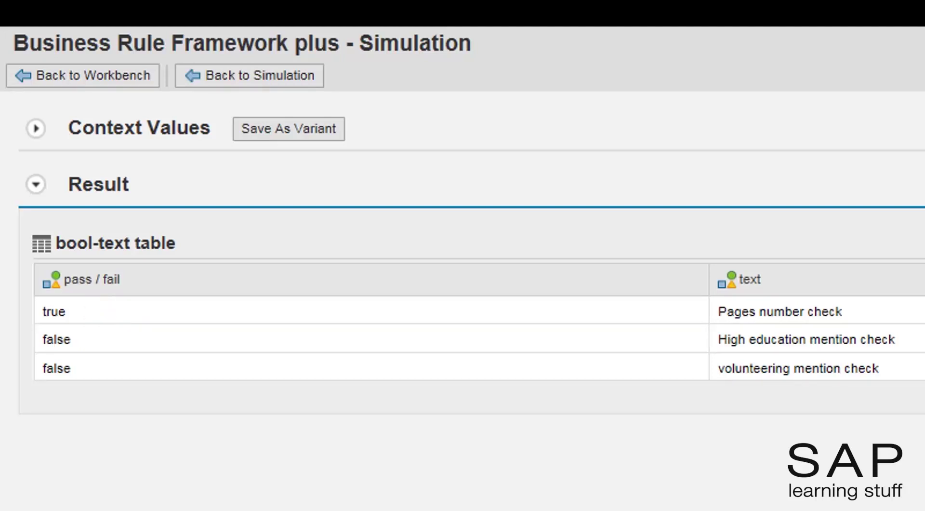
# Rerun the simulation with mentions vol activit True (true, false, true), then return to the workbench.
pyautogui.click(262, 77)
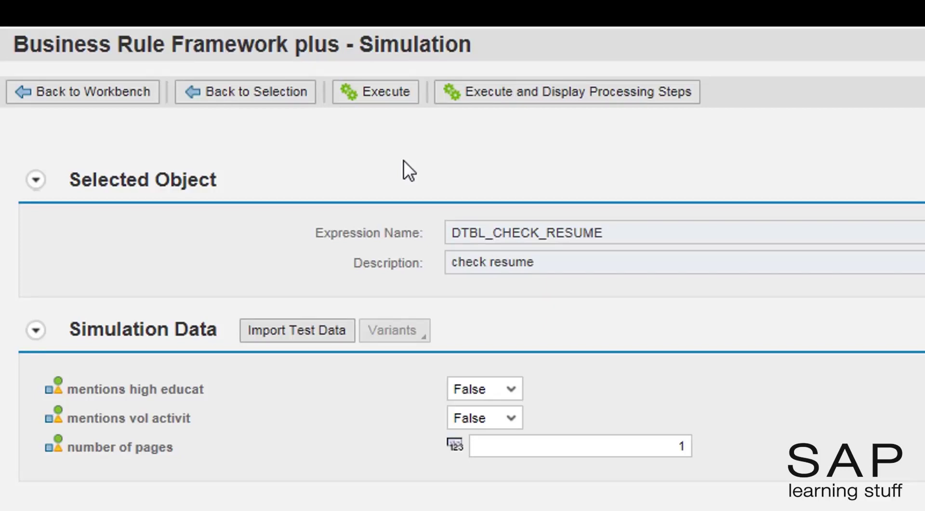
pyautogui.click(492, 418)
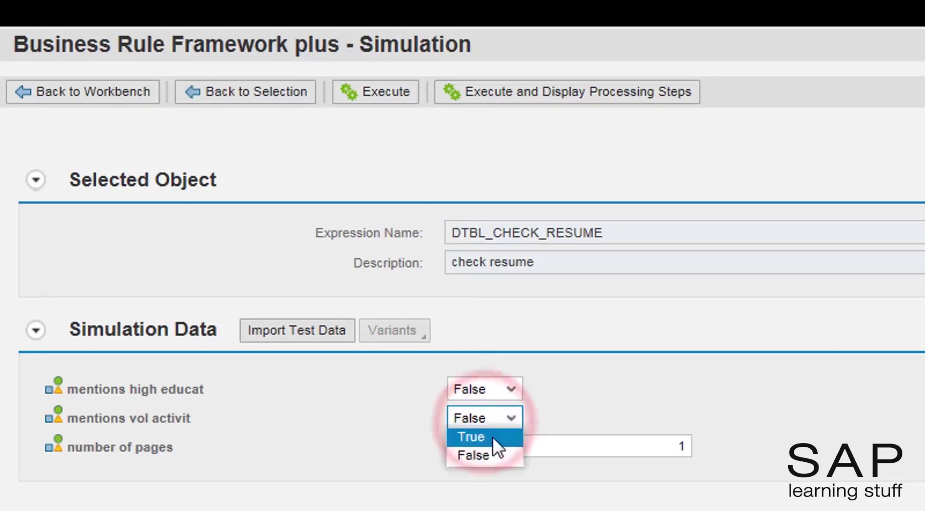
pyautogui.click(492, 438)
pyautogui.click(378, 96)
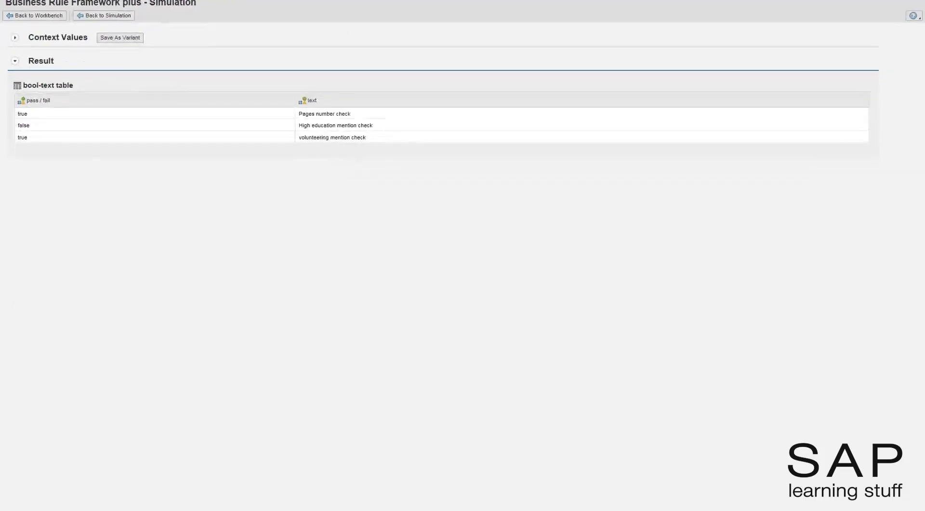
pyautogui.click(46, 17)
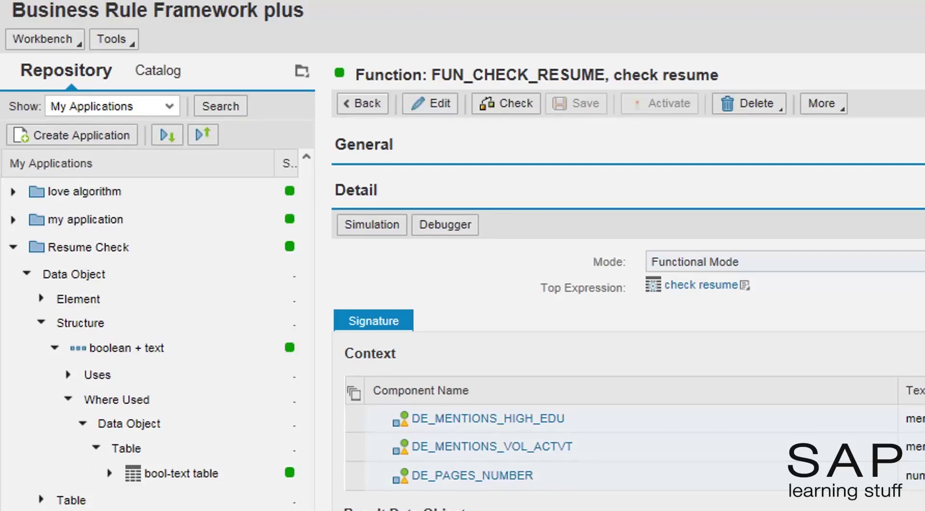
# Switch the function to edit mode and start a new Table Operation top expression.
pyautogui.click(424, 103)
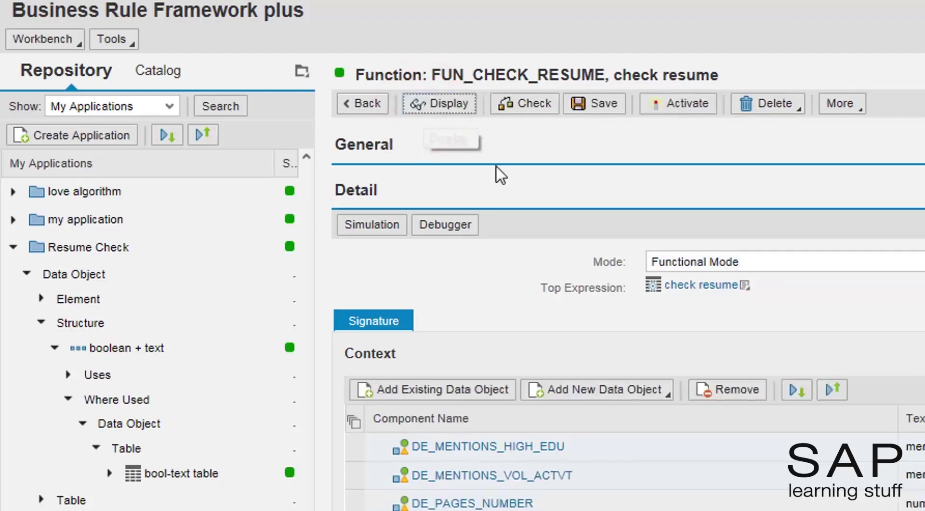
pyautogui.click(743, 284)
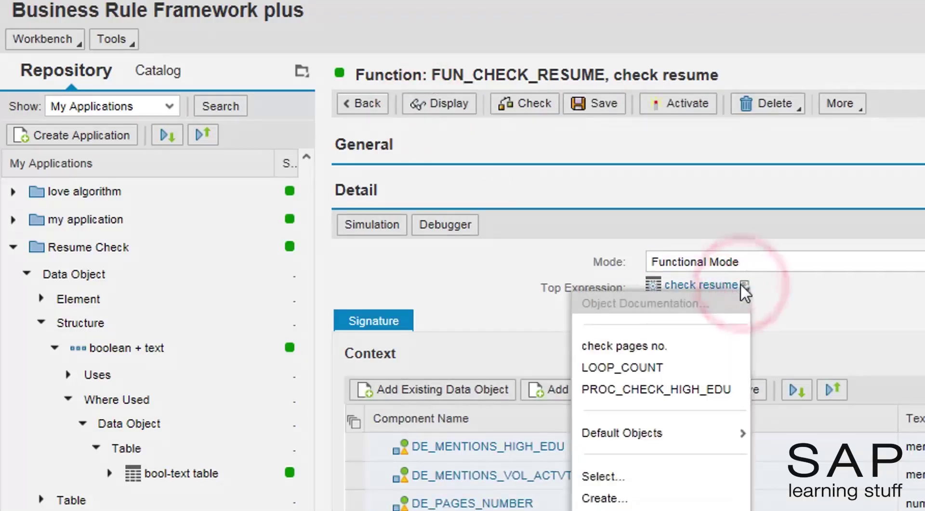
pyautogui.click(661, 498)
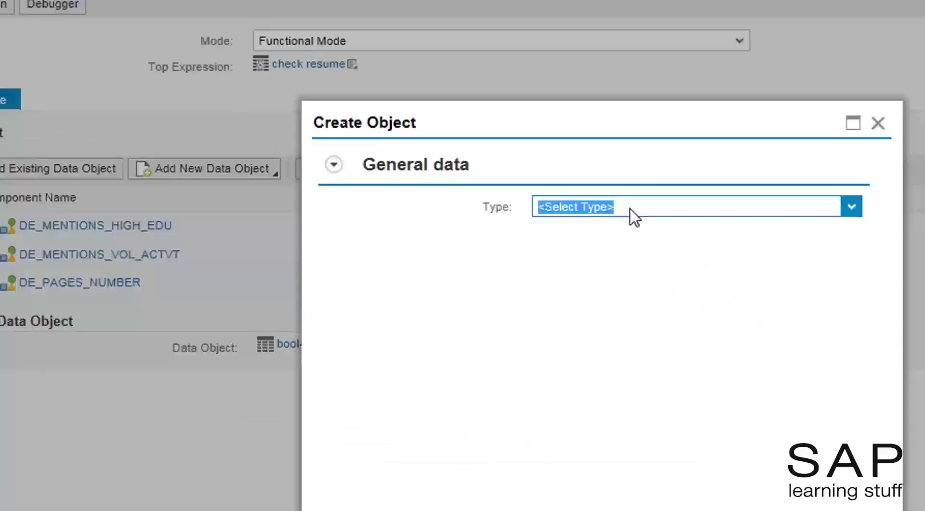
pyautogui.click(629, 210)
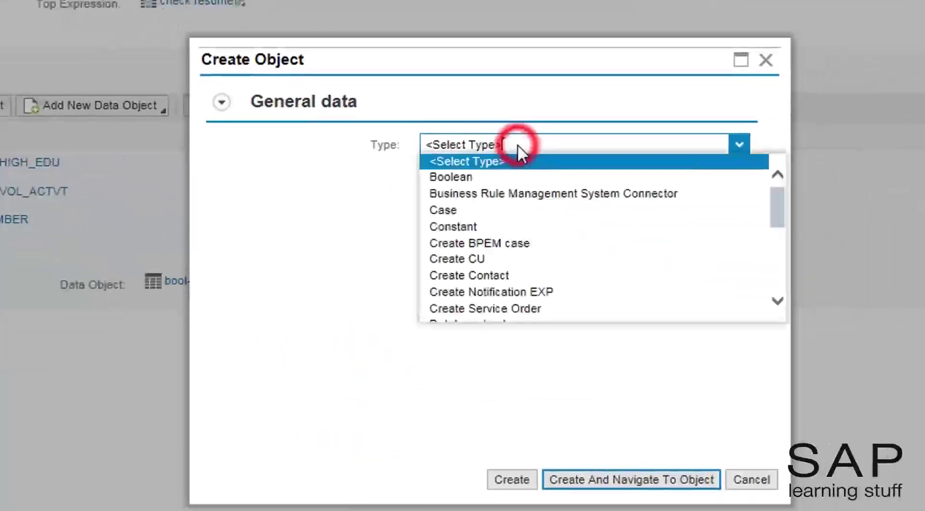
pyautogui.moveTo(777, 212); pyautogui.dragTo(771, 277)
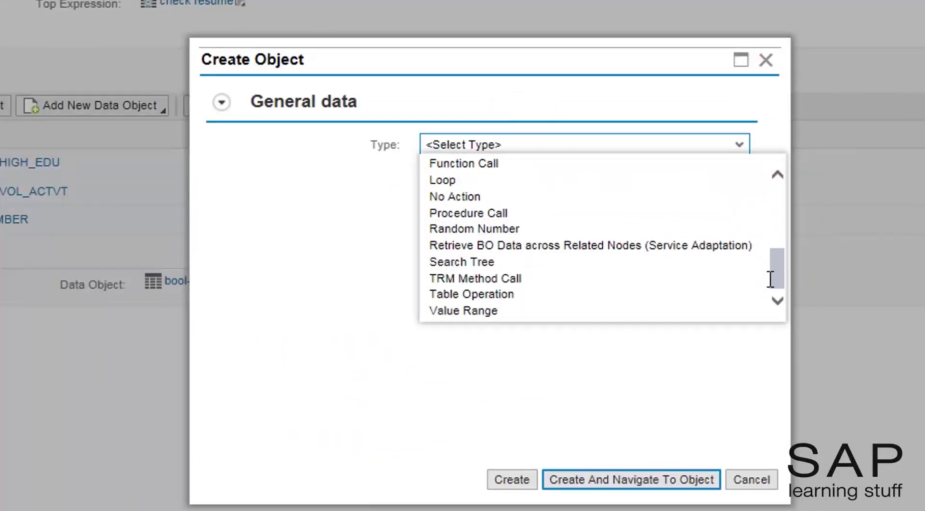
pyautogui.click(637, 297)
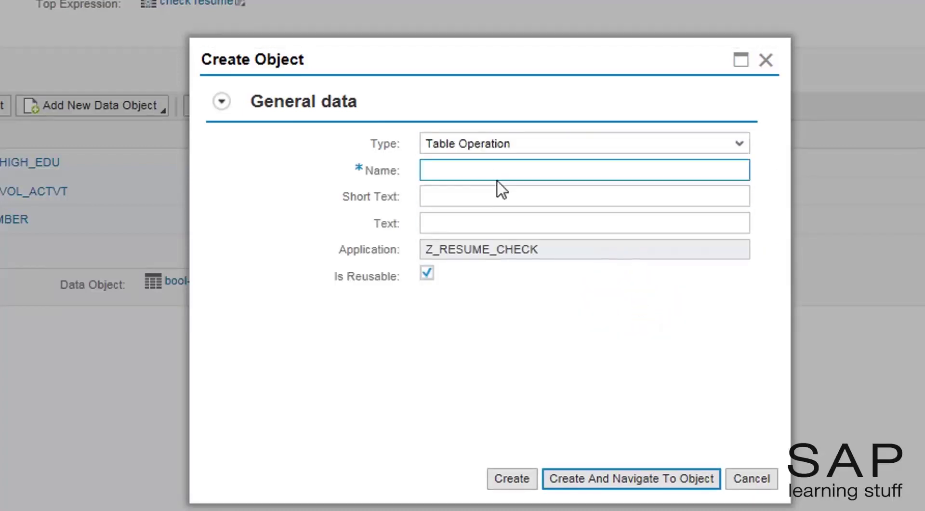
# Name it tabop_sort_by_result with short text 'sort checks' and text 'sort checks by result', then create it.
pyautogui.click(499, 170)
pyautogui.write('tabop_sort_by_result')
pyautogui.click(497, 192)
pyautogui.write('so')
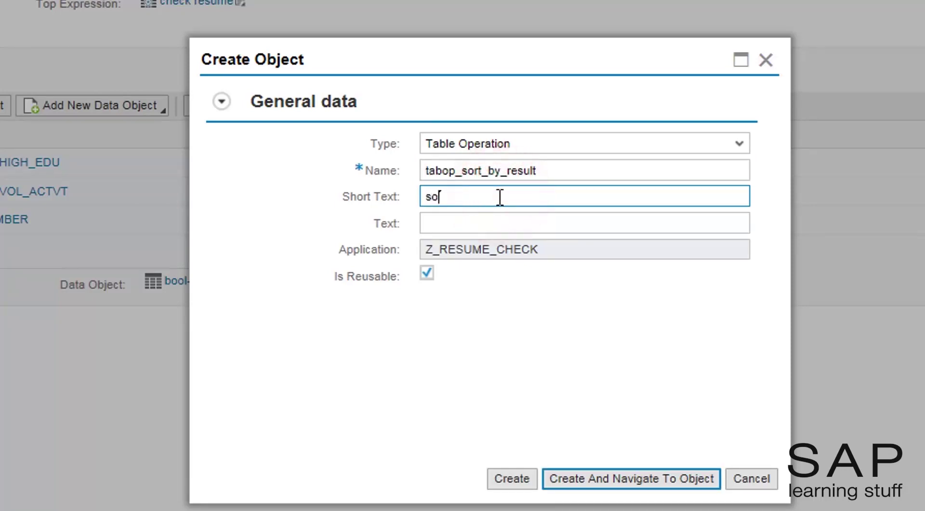
pyautogui.write('rt checks')
pyautogui.click(477, 226)
pyautogui.write('sort')
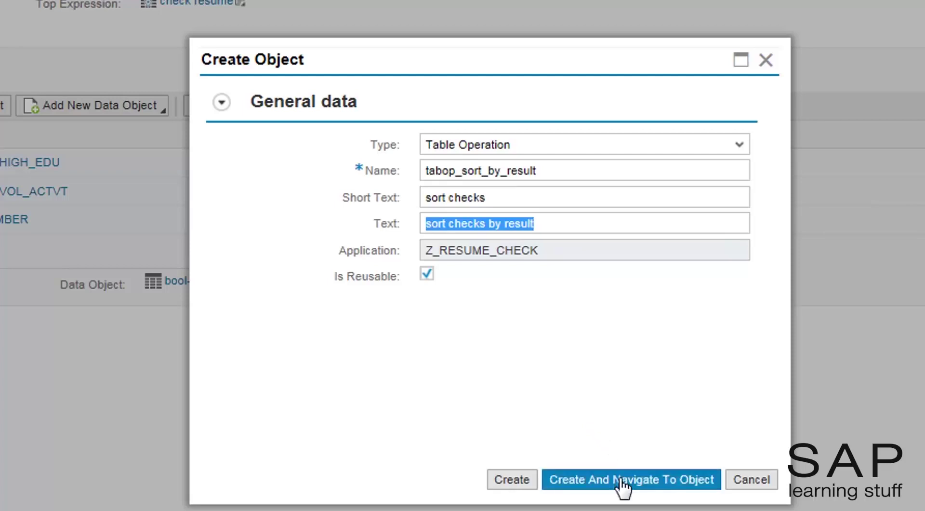
pyautogui.click(620, 478)
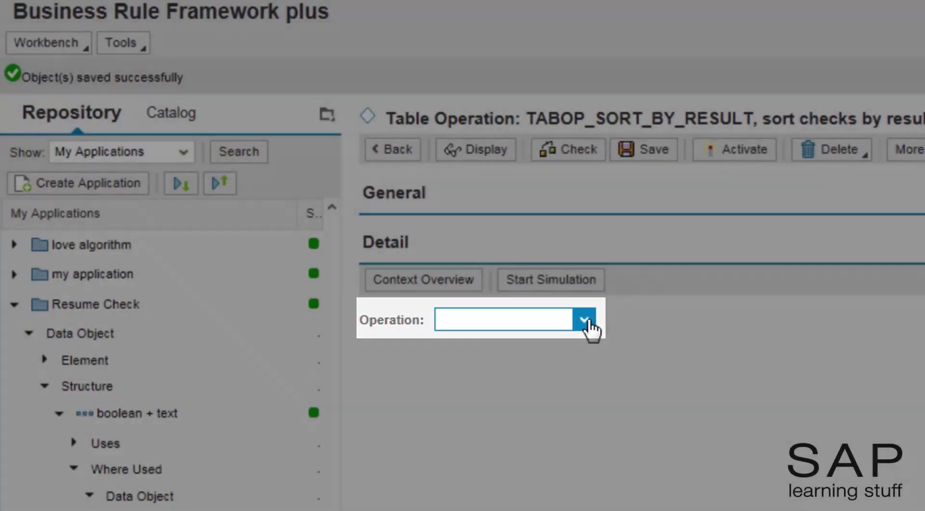
# Set the table operation's Operation to Sort.
pyautogui.click(584, 320)
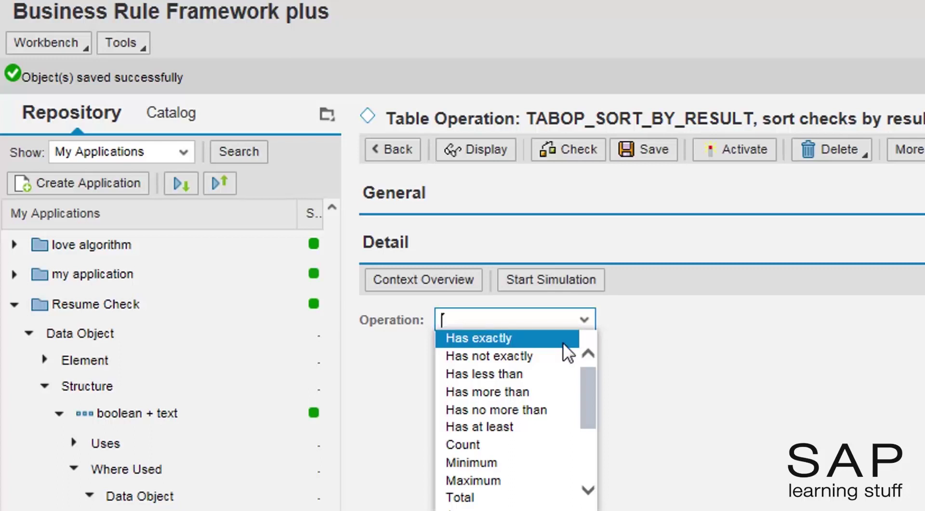
pyautogui.moveTo(589, 383); pyautogui.dragTo(586, 444)
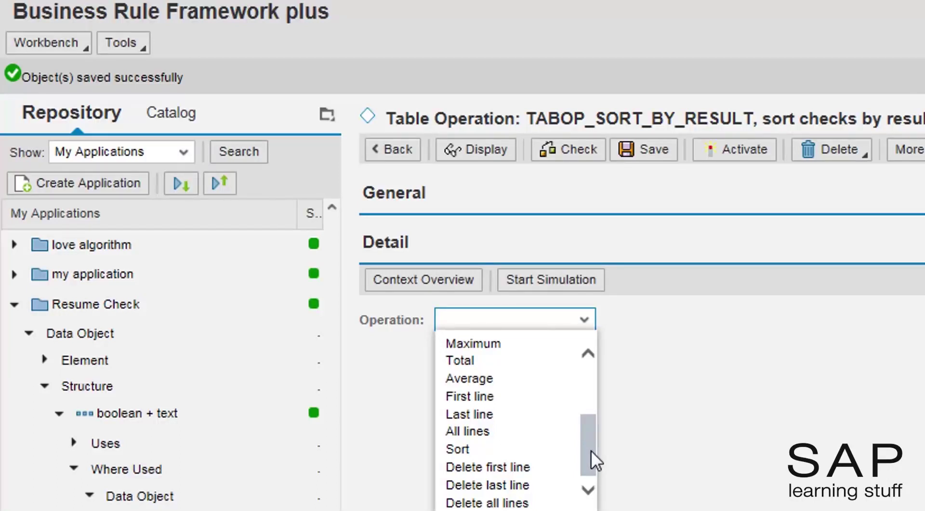
pyautogui.click(464, 446)
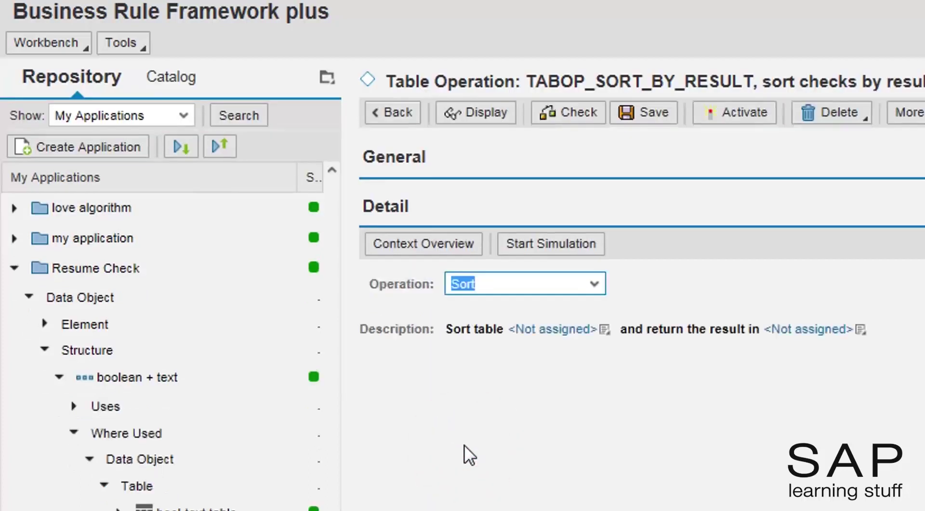
# Assign decision table check_resume, found through a Decision Table expression search, as the table to sort.
pyautogui.click(664, 456)
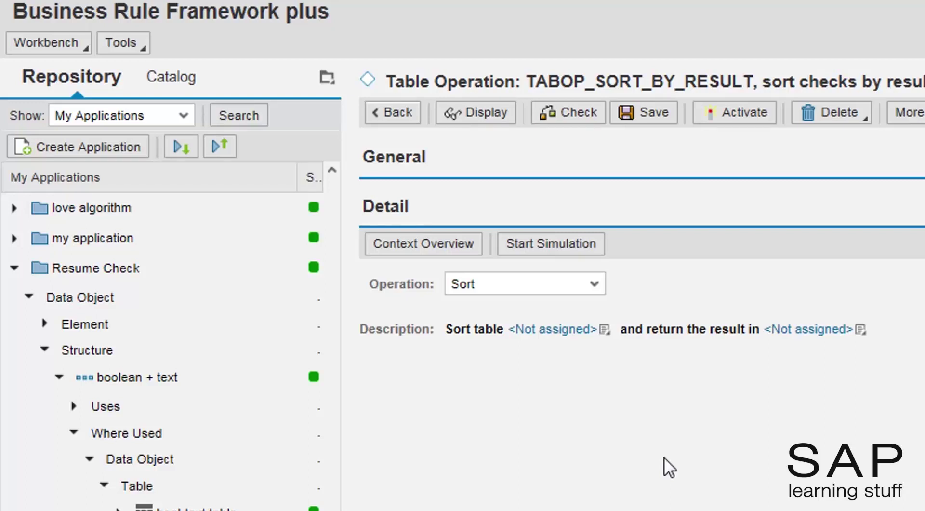
pyautogui.press('Tab')
pyautogui.click(604, 331)
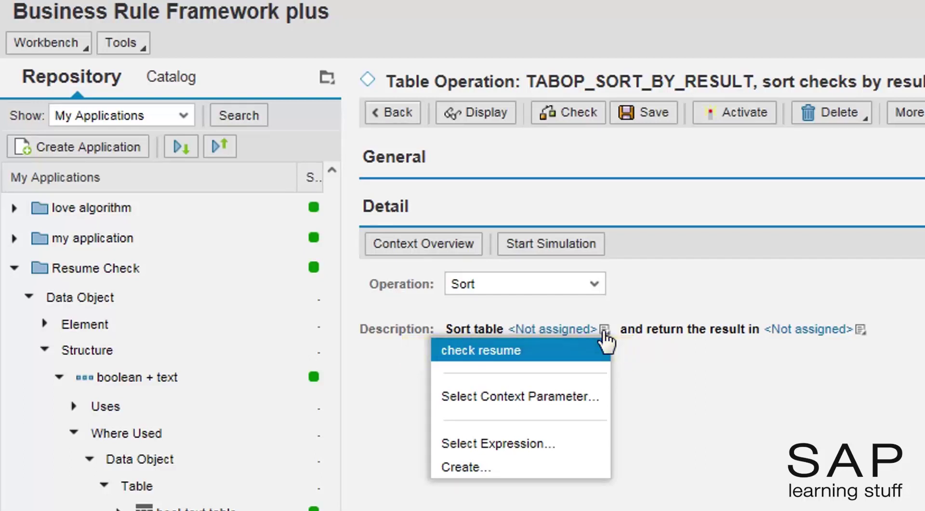
pyautogui.click(509, 436)
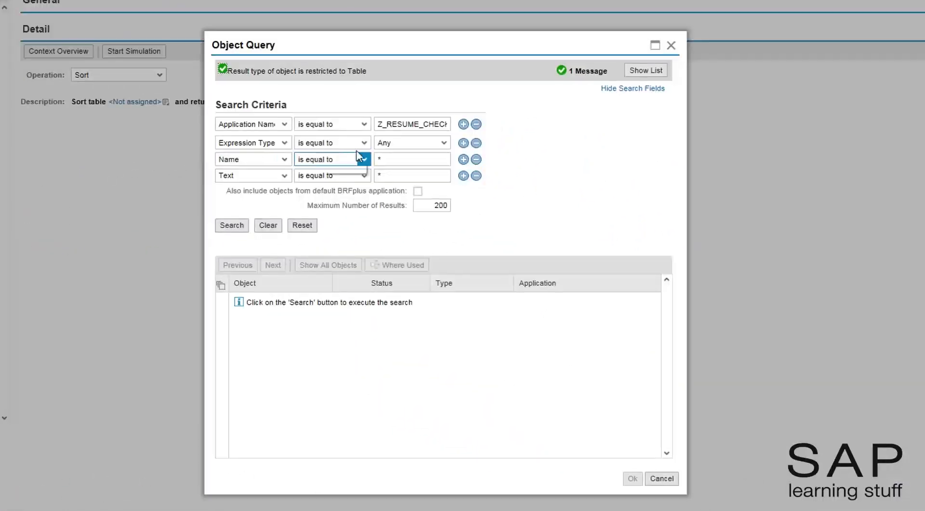
pyautogui.click(432, 142)
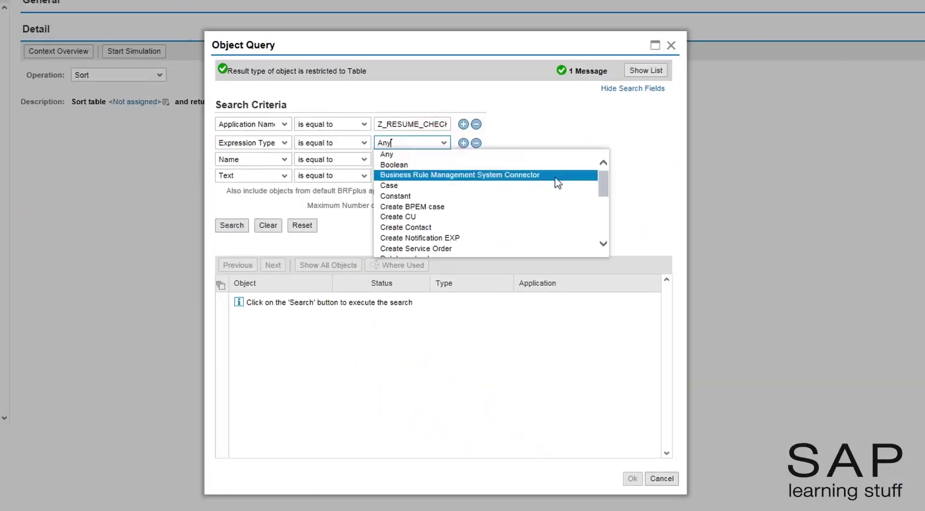
pyautogui.moveTo(604, 186); pyautogui.dragTo(604, 197)
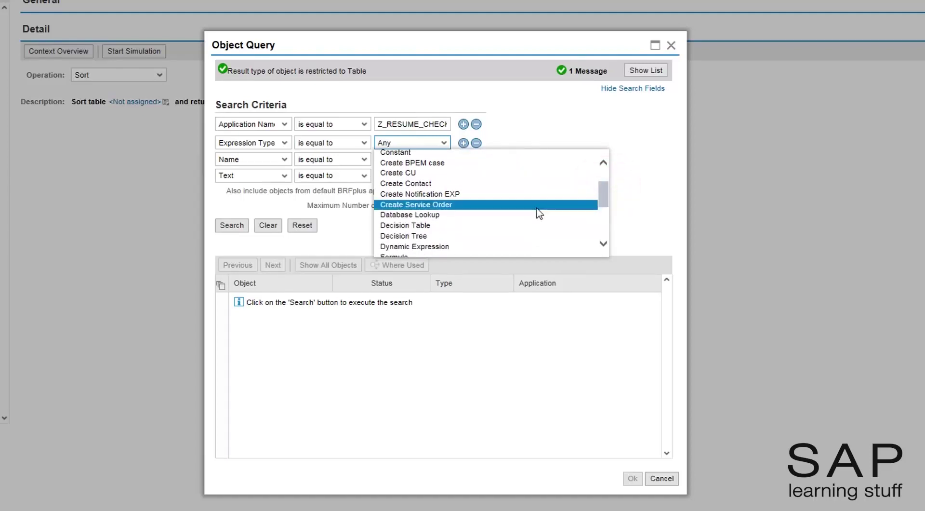
pyautogui.click(532, 225)
pyautogui.click(234, 225)
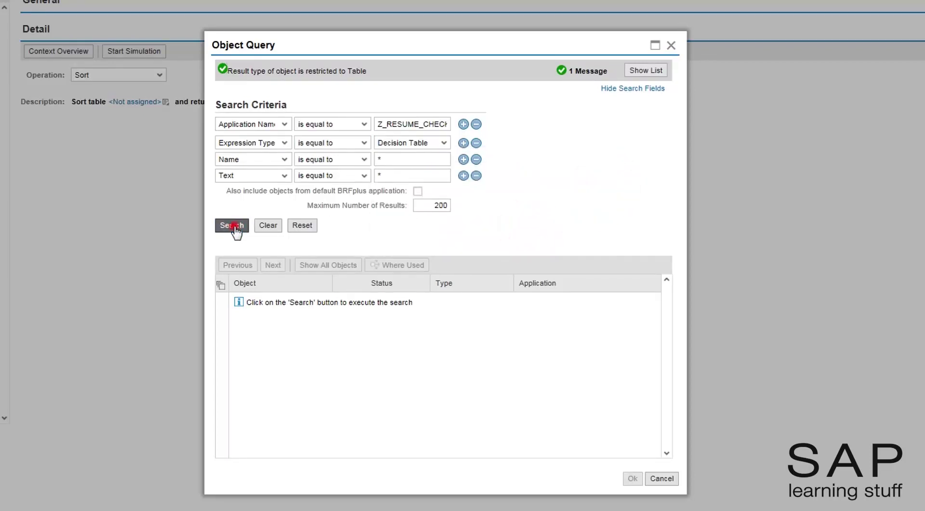
pyautogui.click(281, 303)
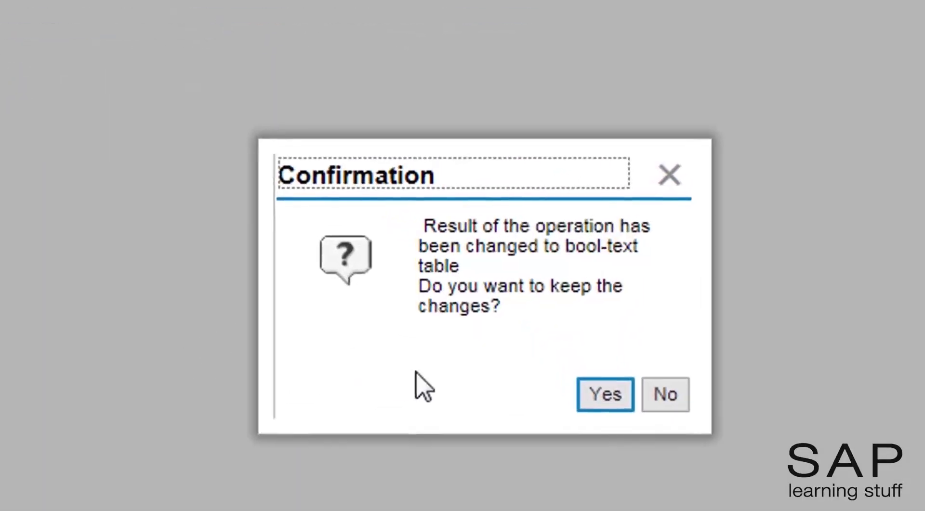
# Confirm keeping bool-text table as the sort operation's result.
pyautogui.click(605, 394)
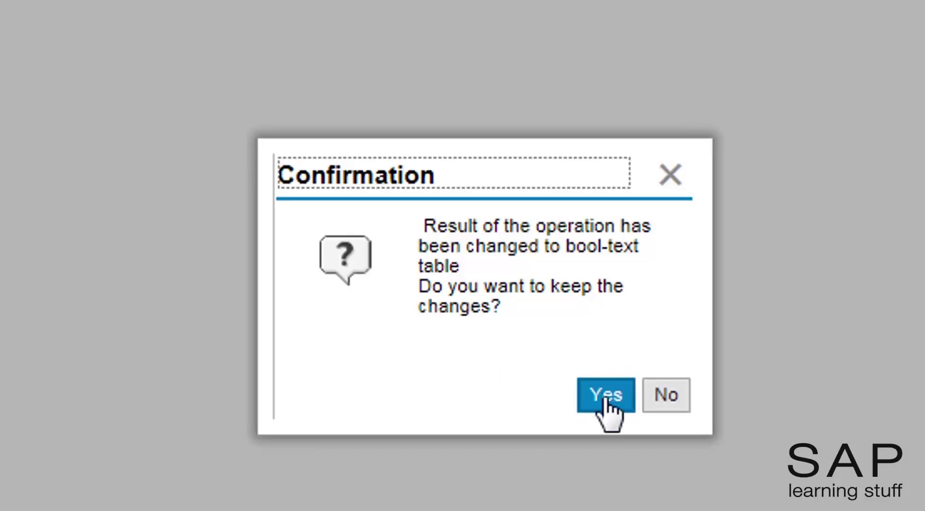
pyautogui.click(605, 395)
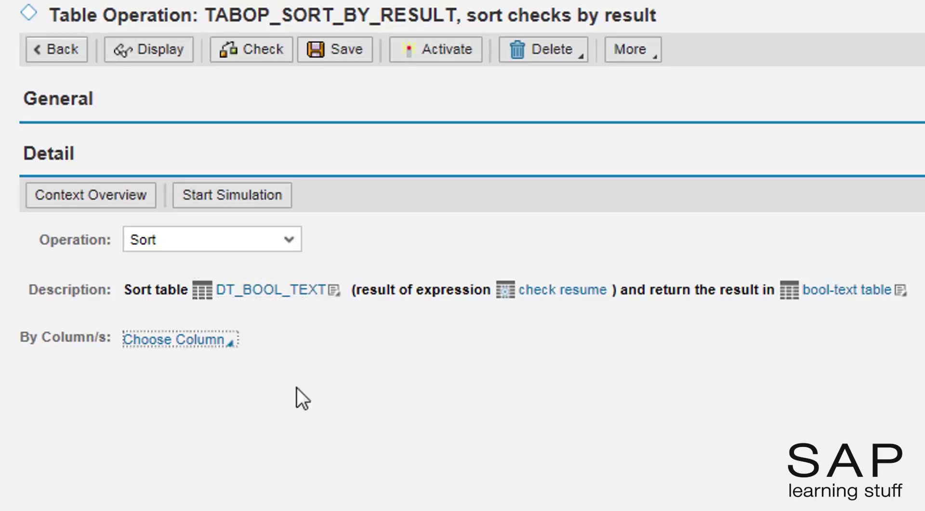
# Add pass / fail as a descending sort column and text as the second, ascending column.
pyautogui.click(226, 344)
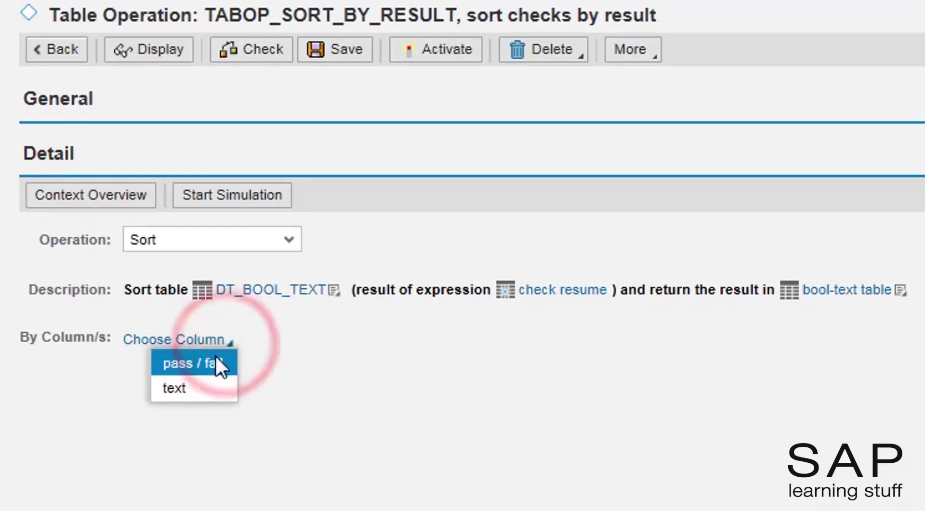
pyautogui.click(212, 364)
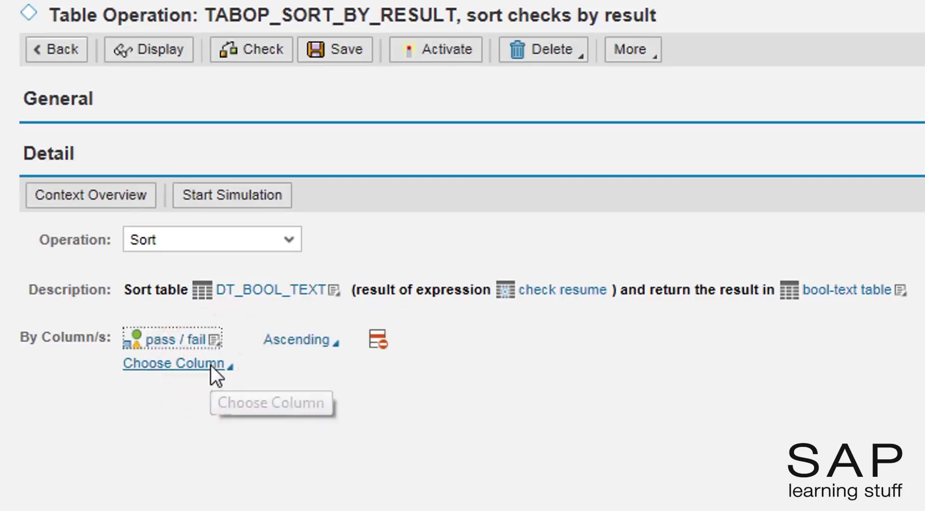
pyautogui.click(298, 342)
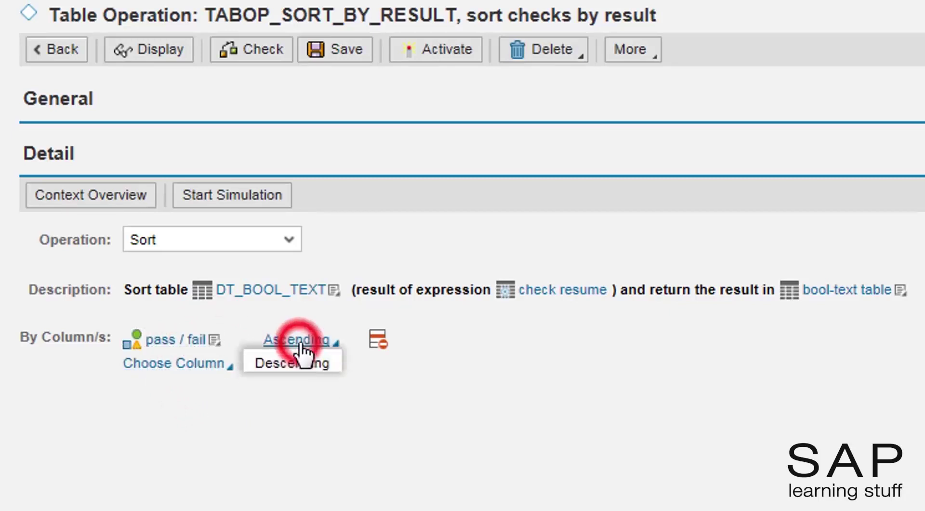
pyautogui.click(305, 363)
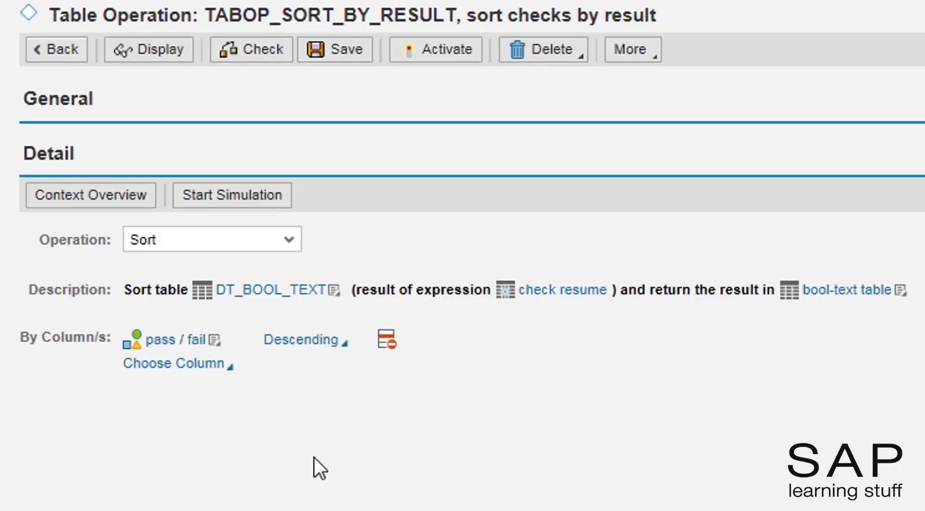
pyautogui.click(182, 366)
pyautogui.click(202, 384)
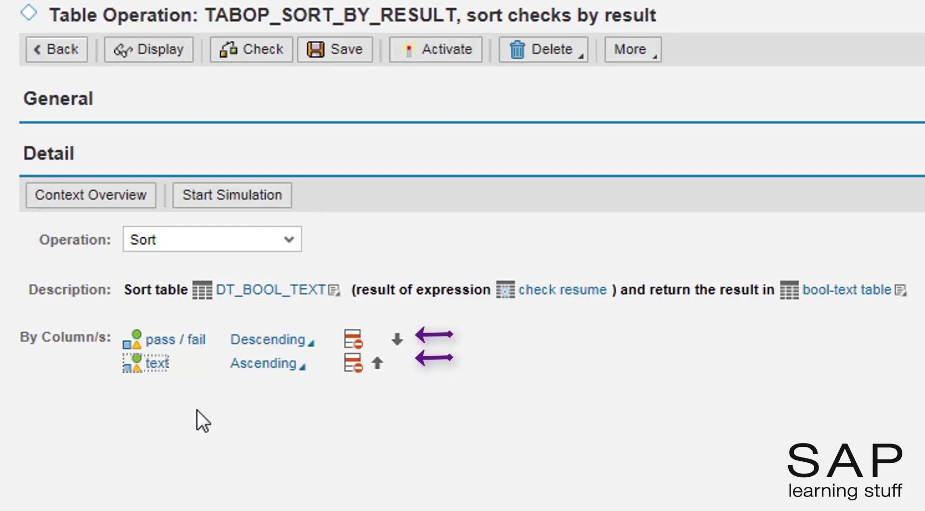
# Activate TABOP_SORT_BY_RESULT and go back to function FUN_CHECK_RESUME.
pyautogui.click(438, 50)
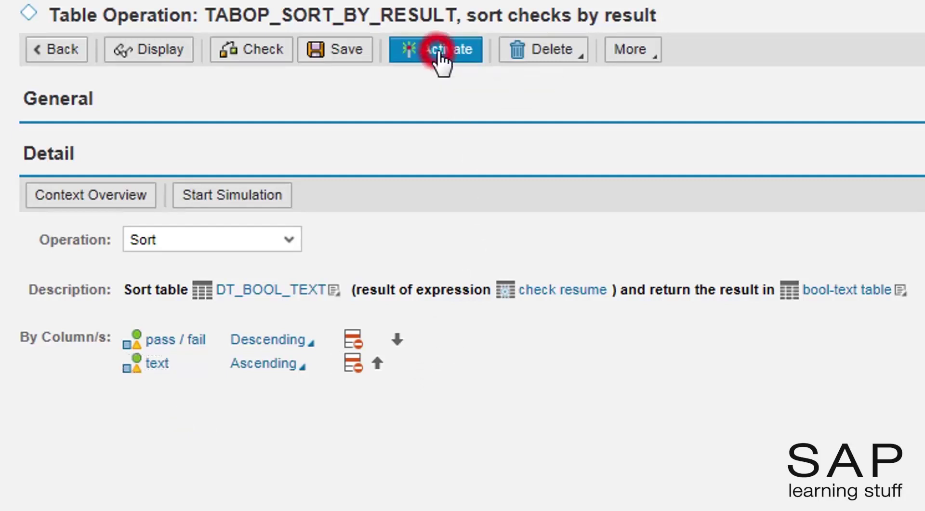
pyautogui.click(439, 53)
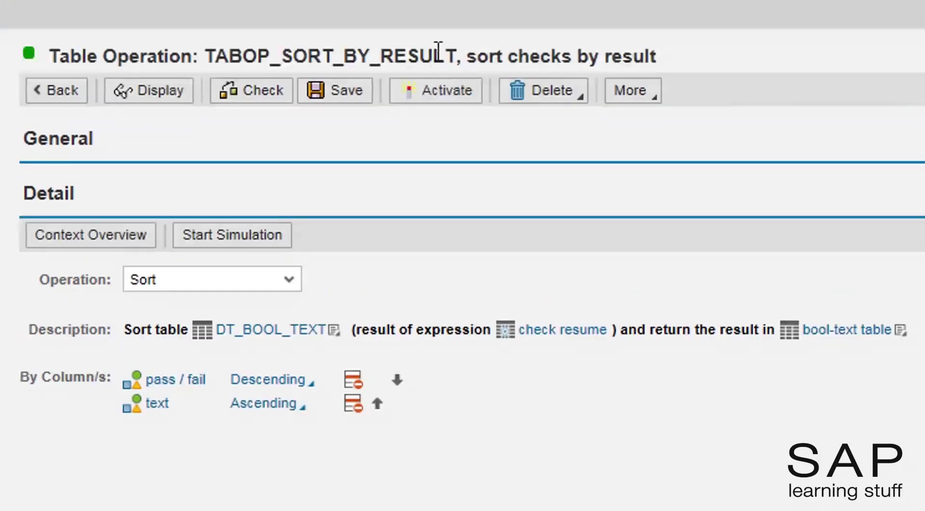
pyautogui.click(75, 50)
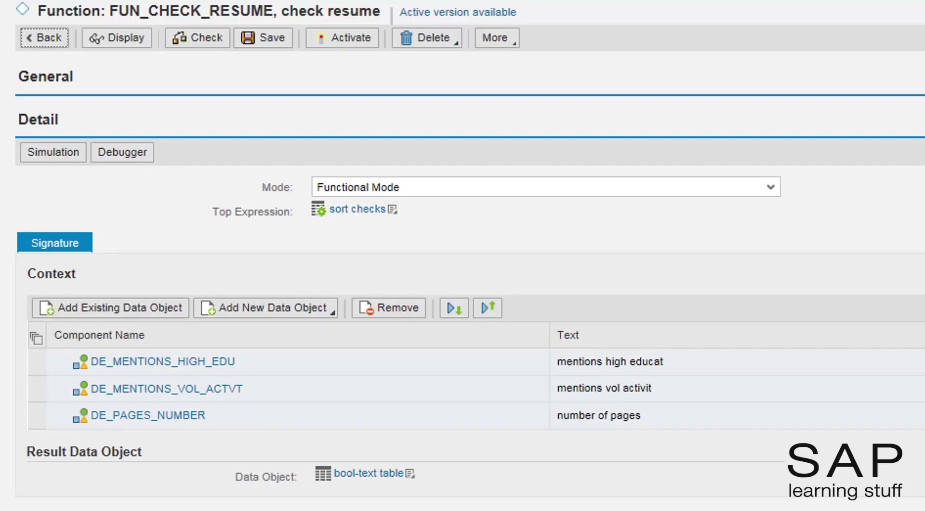
# Activate FUN_CHECK_RESUME and proceed to its simulation input values.
pyautogui.click(351, 42)
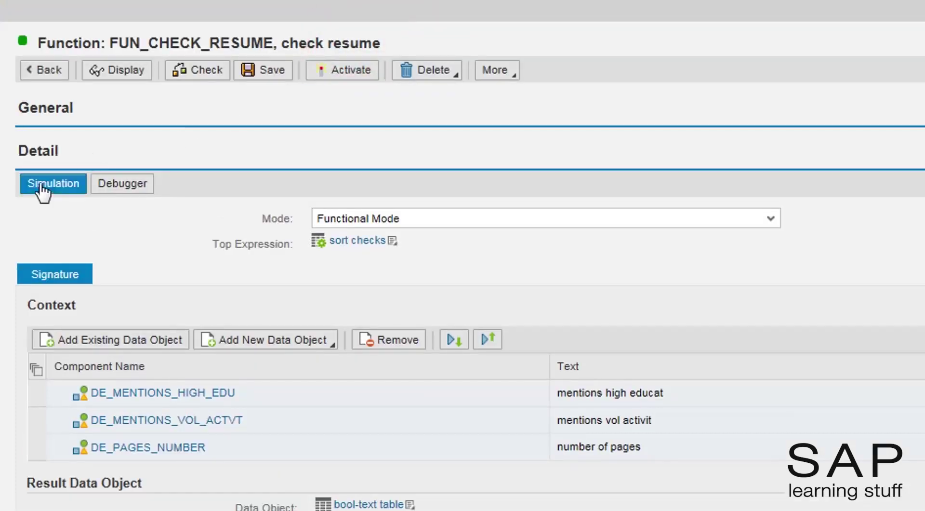
pyautogui.click(41, 187)
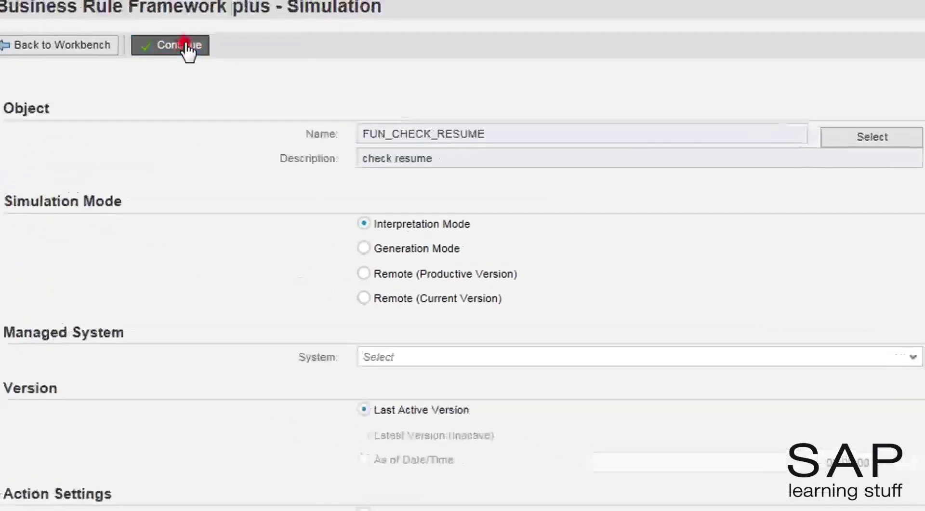
pyautogui.click(183, 48)
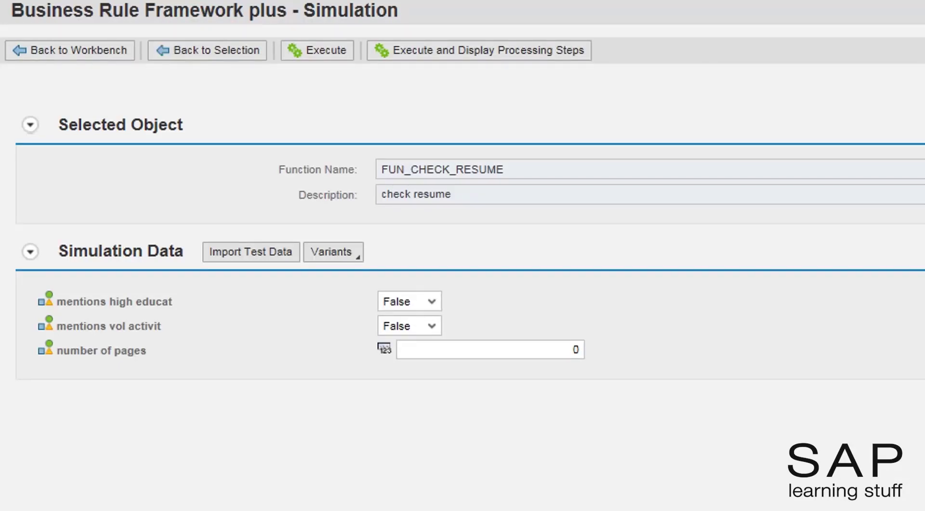
# Simulate with number of pages 1 and volunteering activity mentioned True.
pyautogui.click(507, 349)
pyautogui.press('BackSpace')
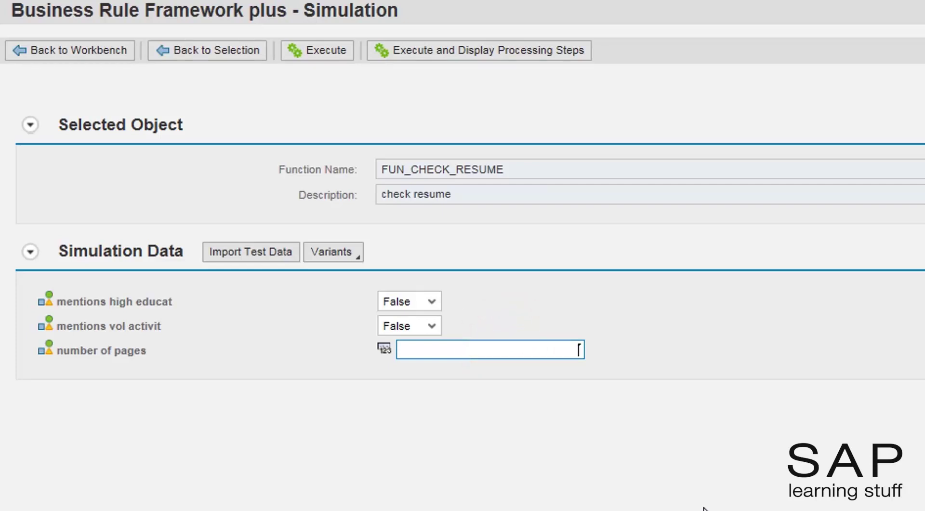
pyautogui.write('1')
pyautogui.click(406, 325)
pyautogui.click(412, 340)
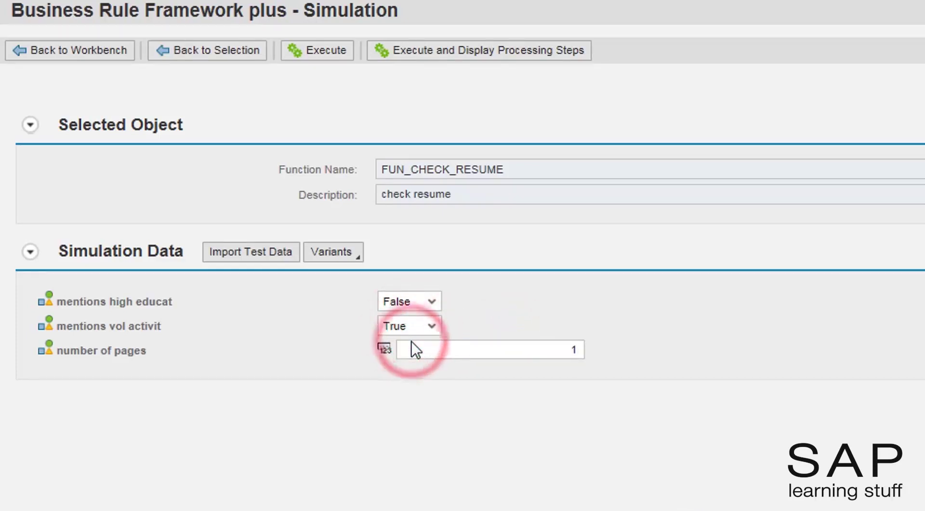
pyautogui.click(322, 53)
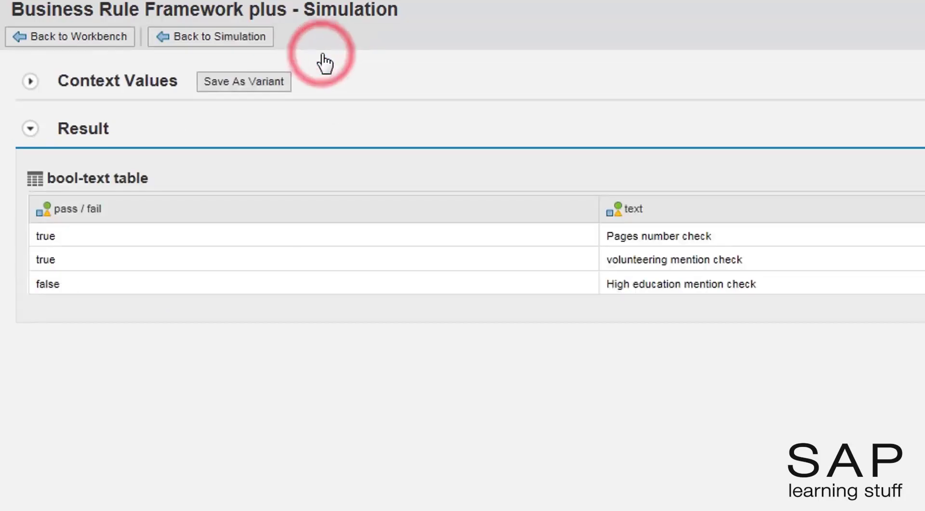